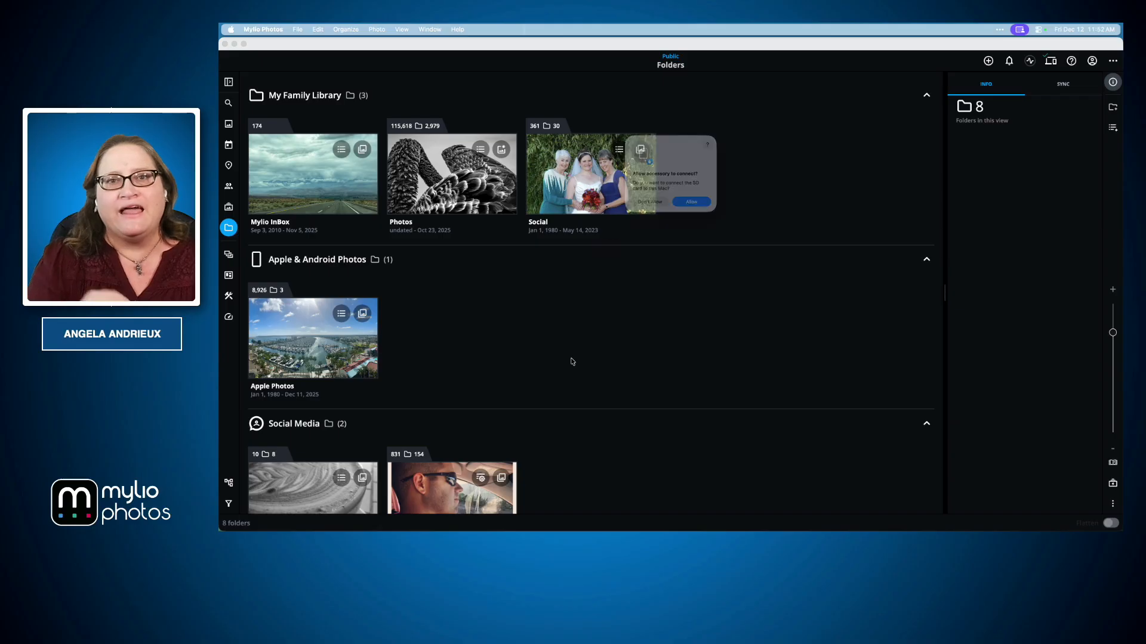
# Allow the SD card to connect and check the available destination folders, keeping Photos as the copy destination
pyautogui.click(699, 212)
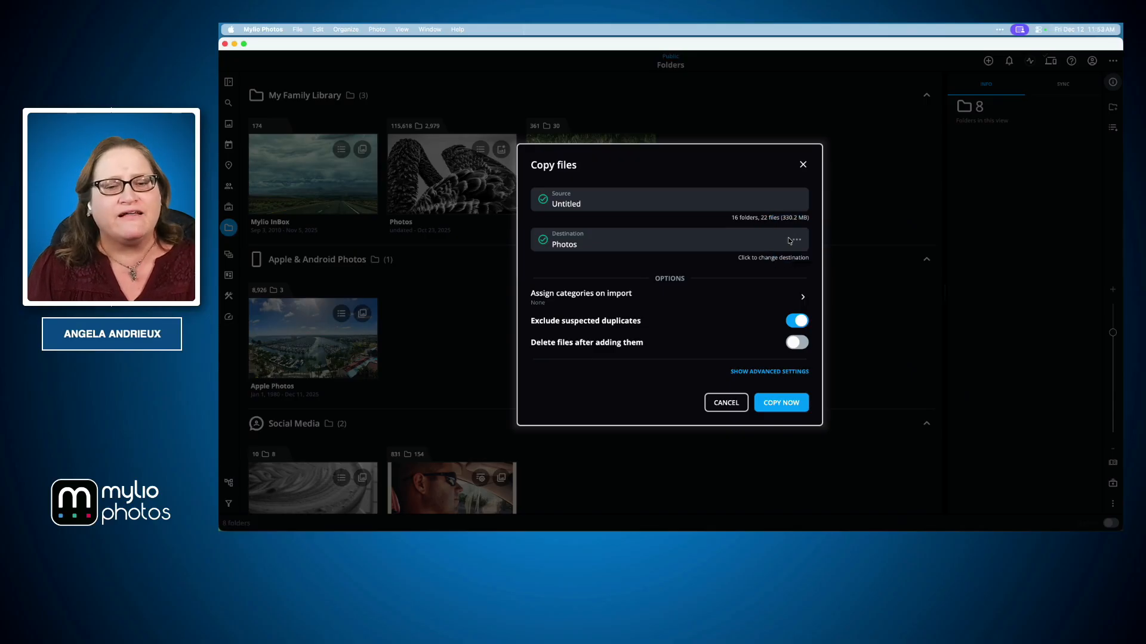
pyautogui.click(778, 239)
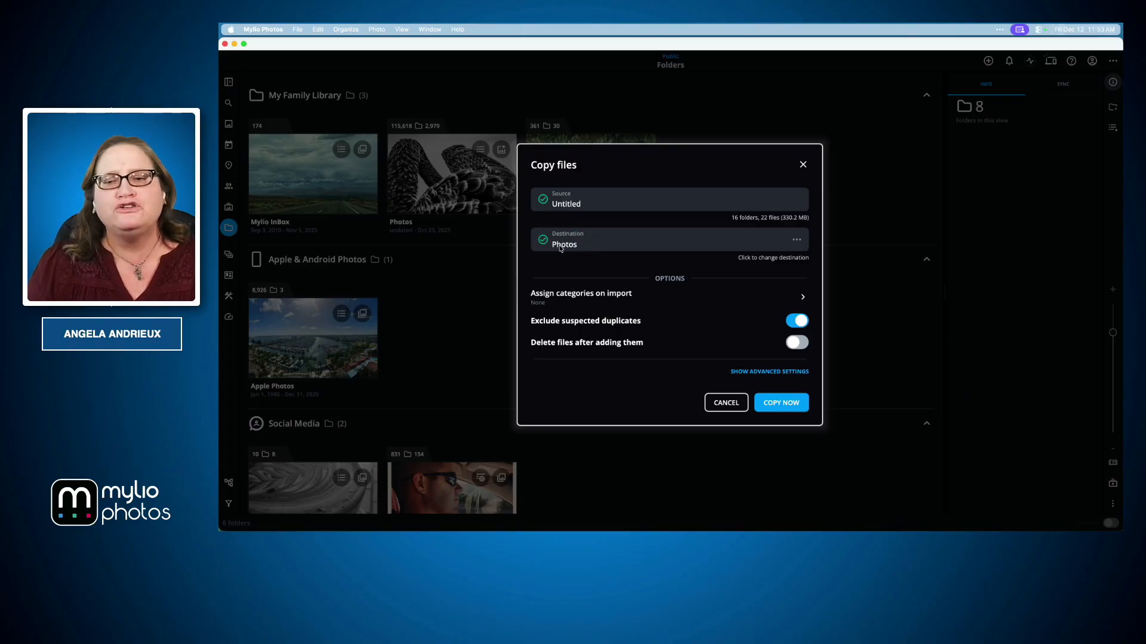
pyautogui.click(797, 243)
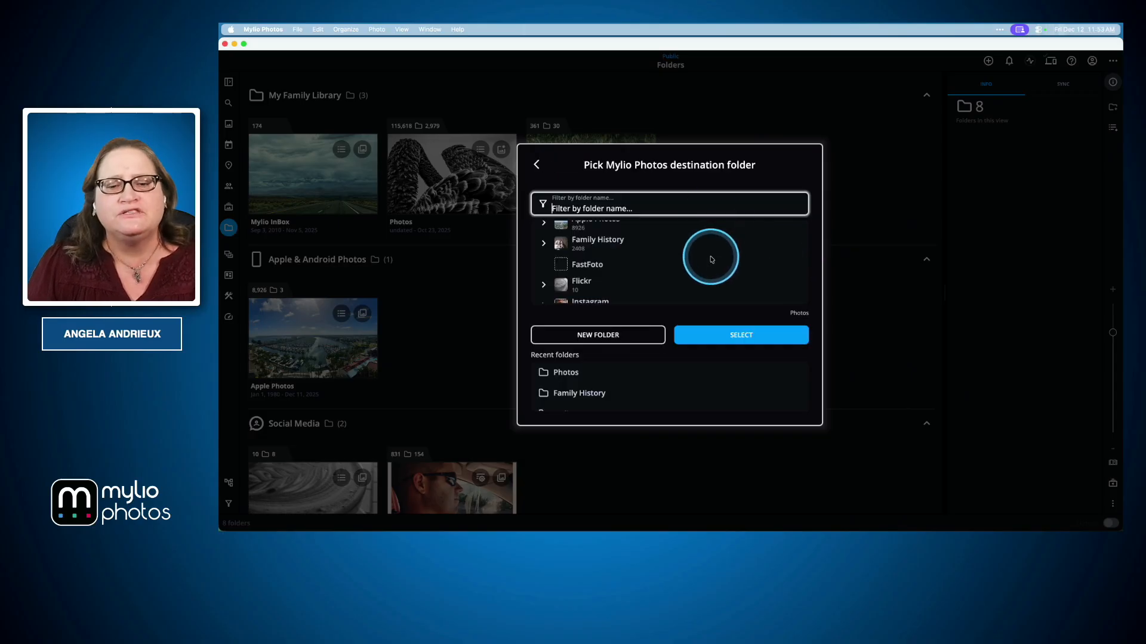
pyautogui.scroll(3, 712, 259)
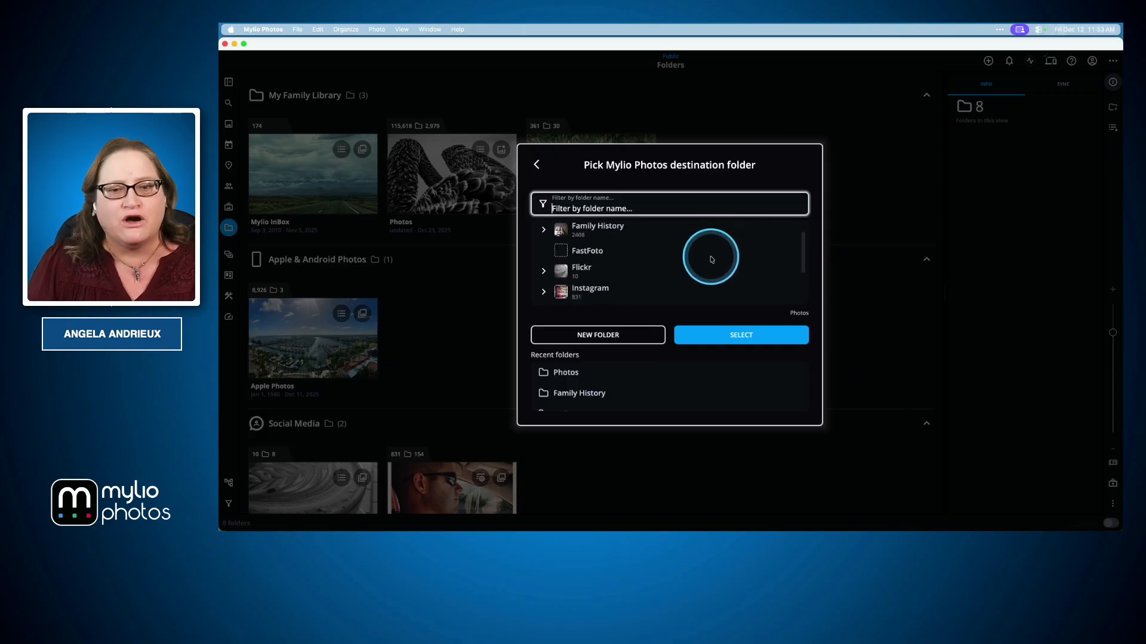
pyautogui.click(537, 165)
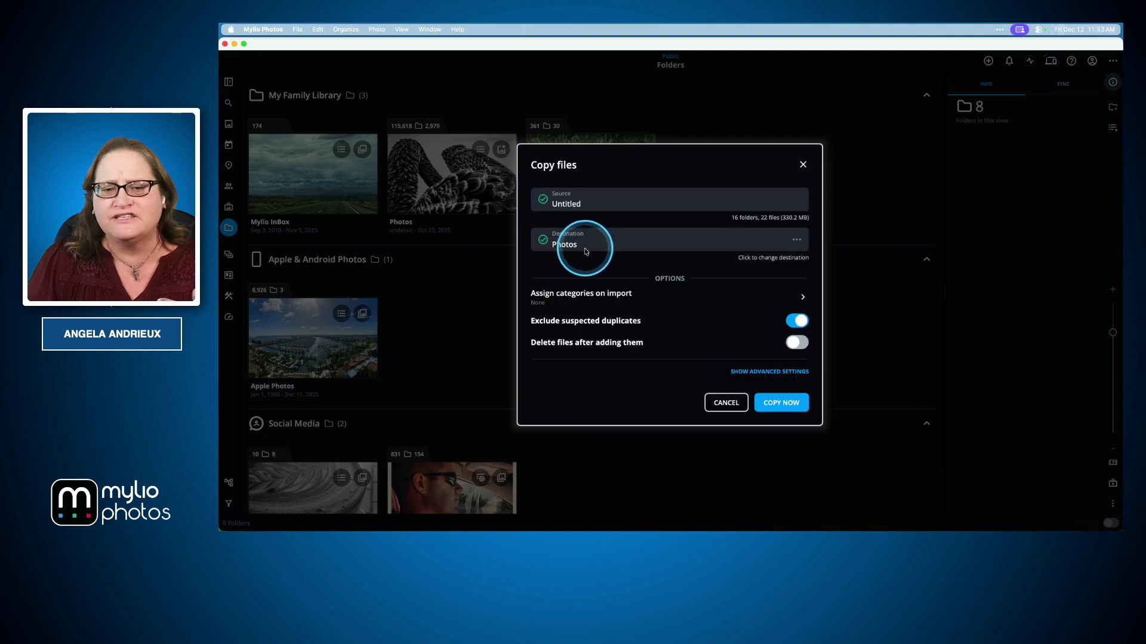
# Assign the Personal category to the files on import and check the list of available categories
pyautogui.click(605, 298)
pyautogui.click(722, 263)
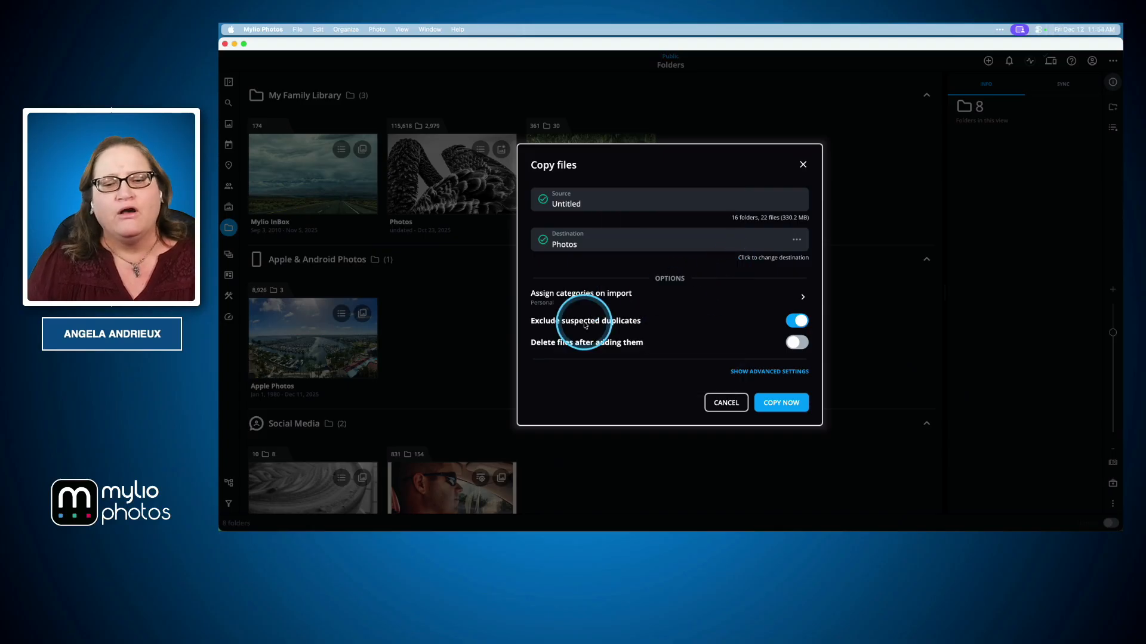
pyautogui.click(603, 297)
pyautogui.click(644, 352)
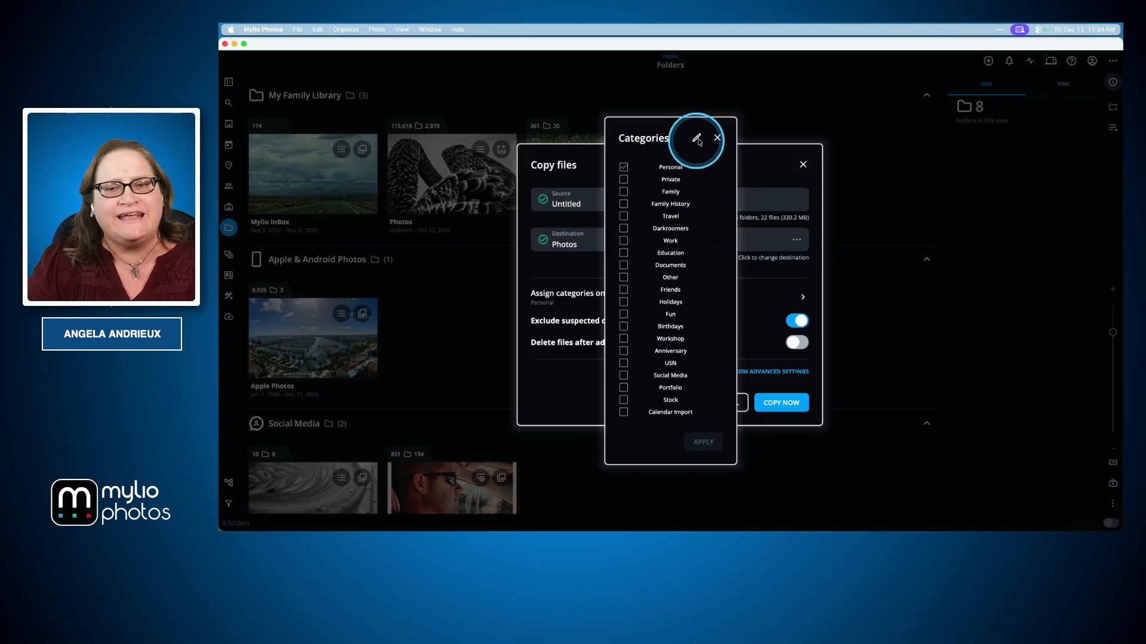
pyautogui.click(717, 138)
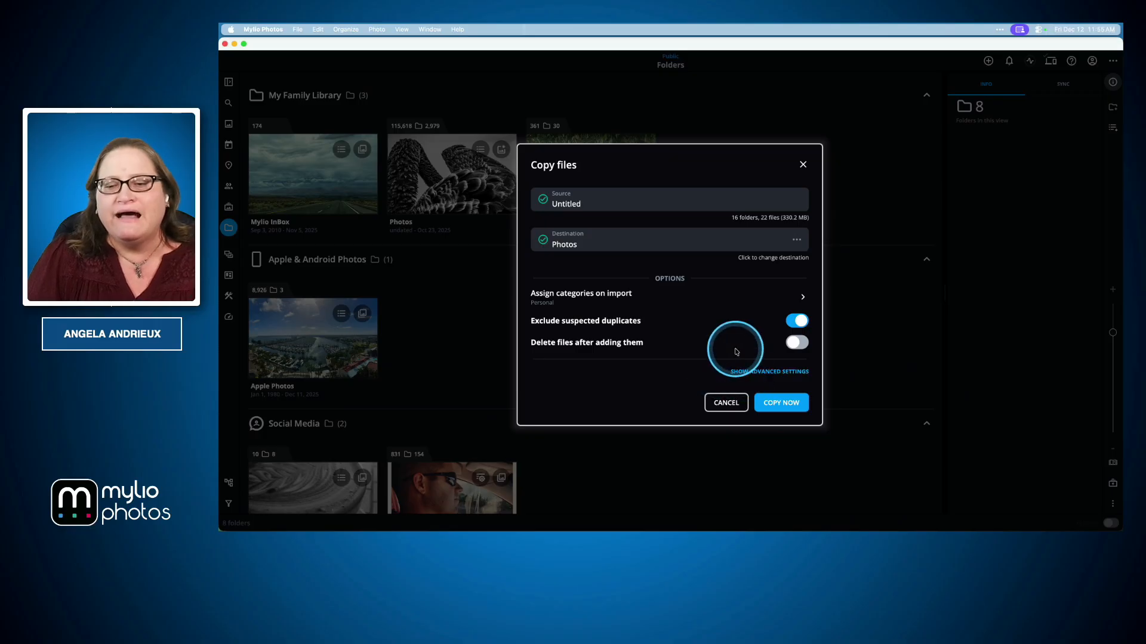
# Show the advanced copy settings and choose Default (RAW) as the version to display in the app
pyautogui.click(758, 373)
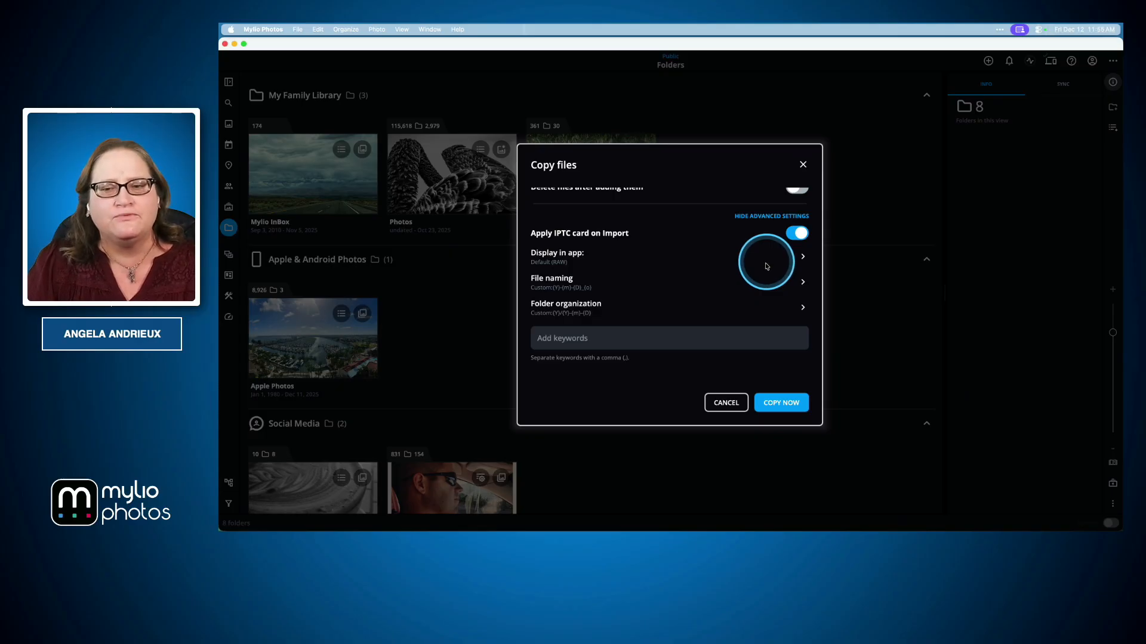
pyautogui.click(801, 261)
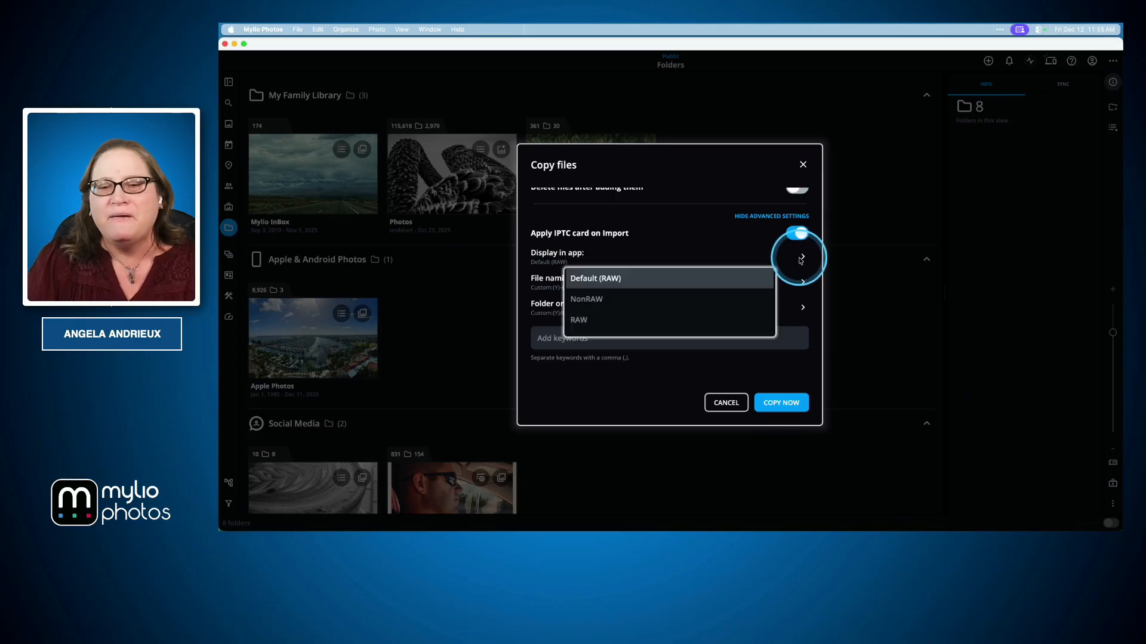
pyautogui.click(600, 304)
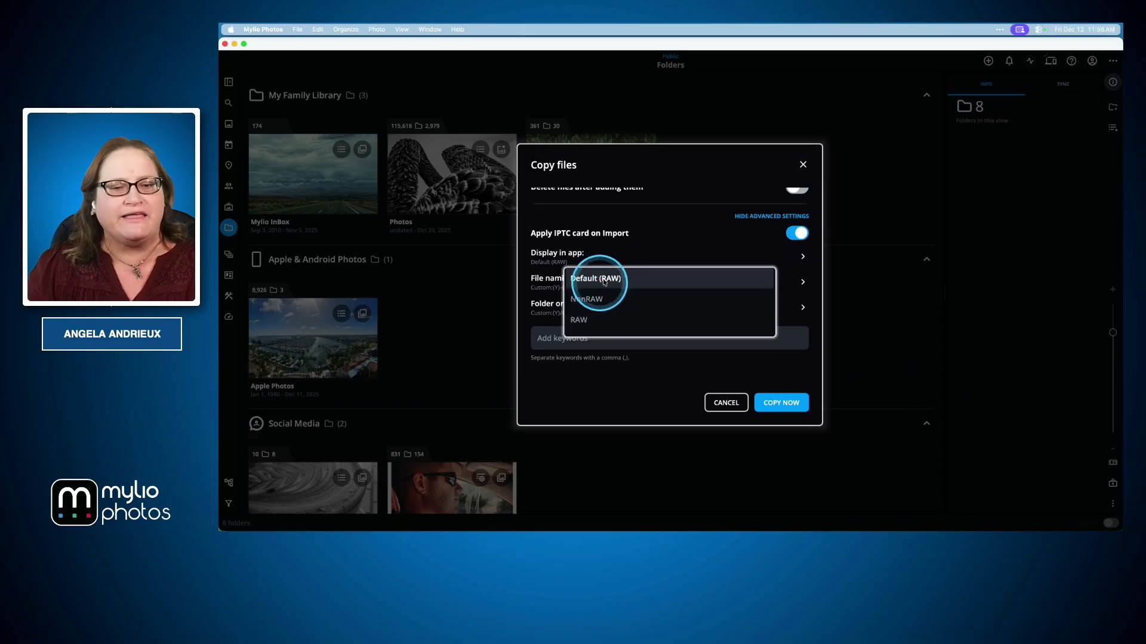
pyautogui.click(600, 279)
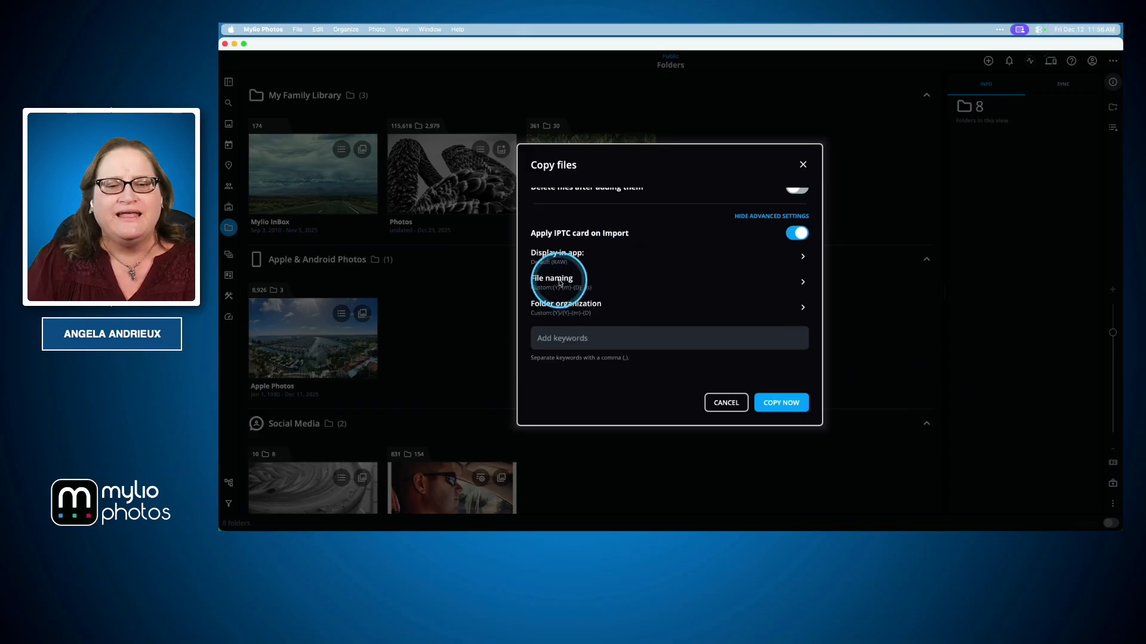
# Examine the custom file naming scheme and its reference table of naming codes, including the original file name code
pyautogui.click(559, 282)
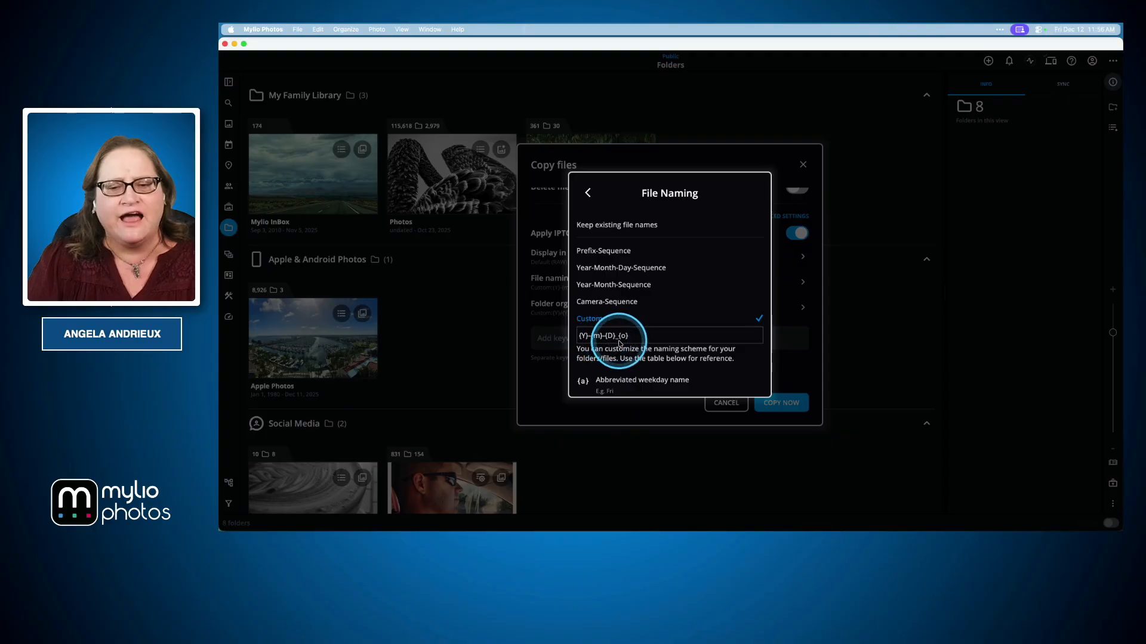
pyautogui.scroll(-10, 641, 340)
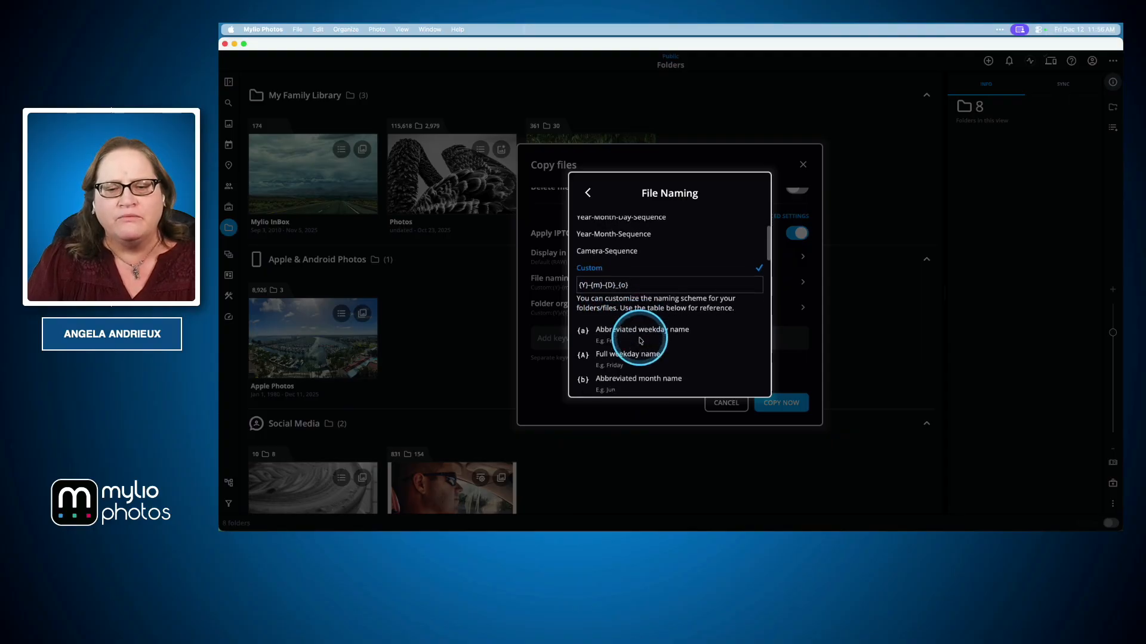
pyautogui.scroll(-10, 640, 340)
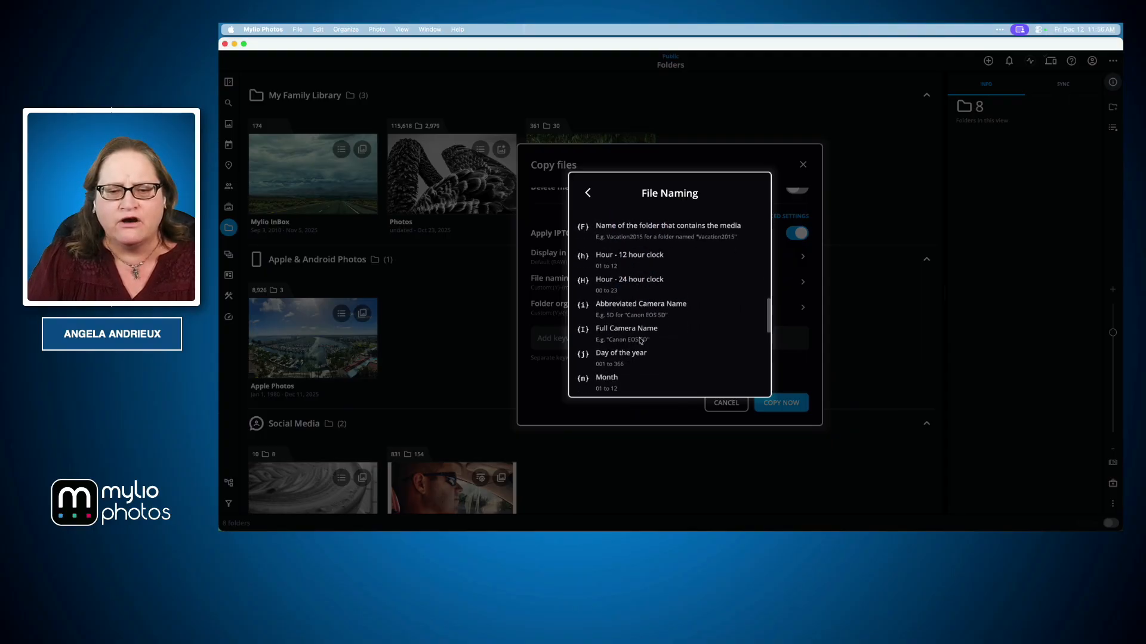
pyautogui.scroll(-5, 640, 340)
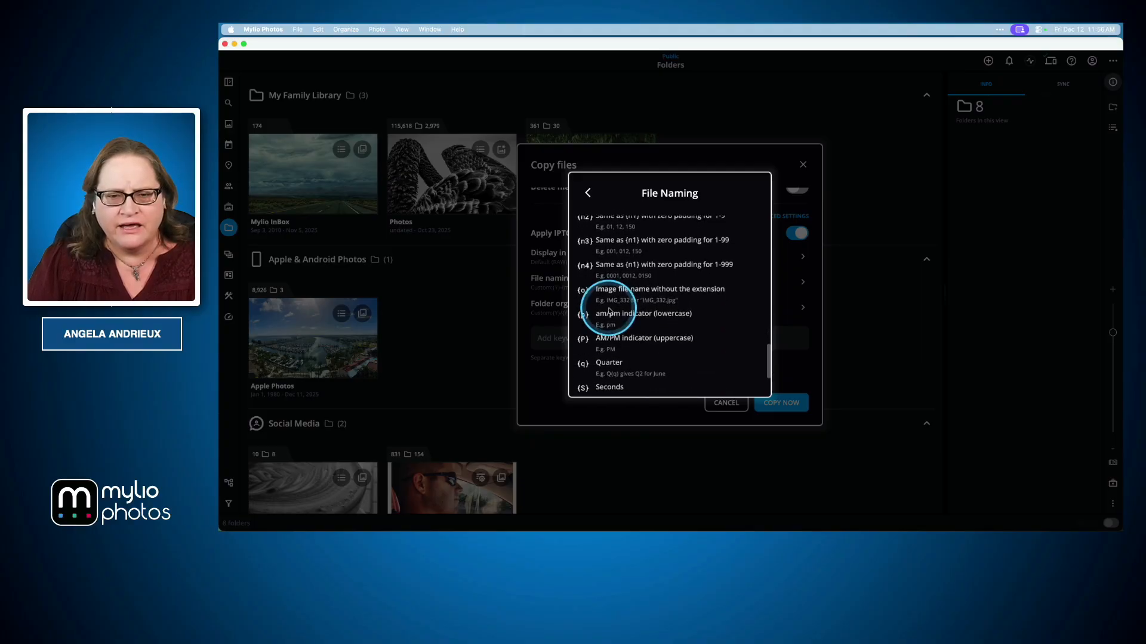
pyautogui.click(629, 294)
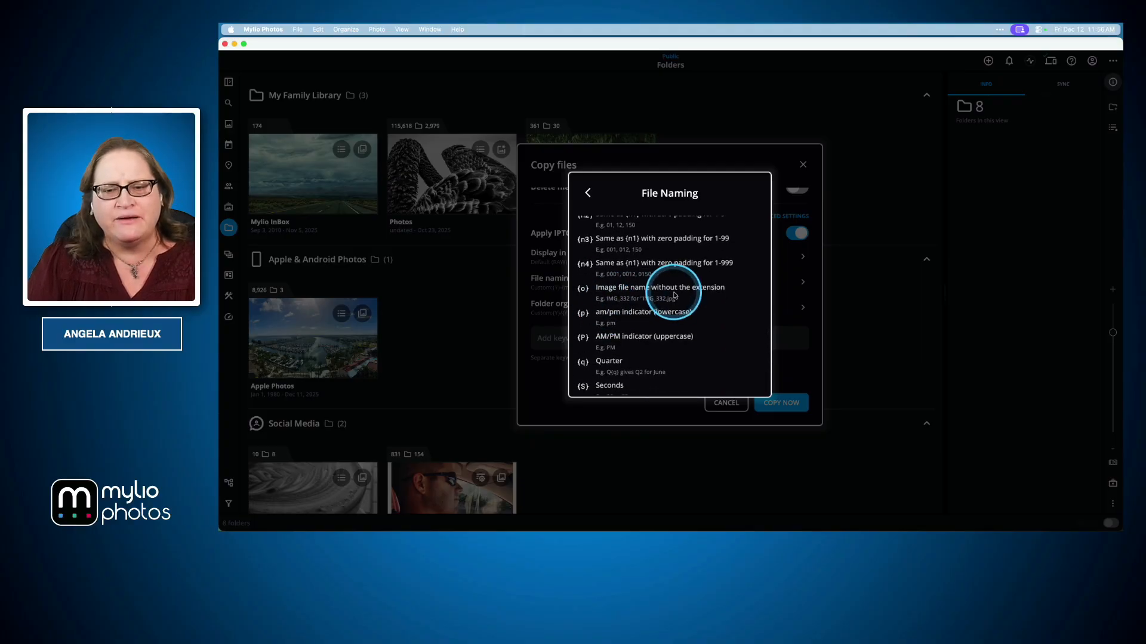
pyautogui.scroll(3, 666, 311)
pyautogui.scroll(10, 664, 307)
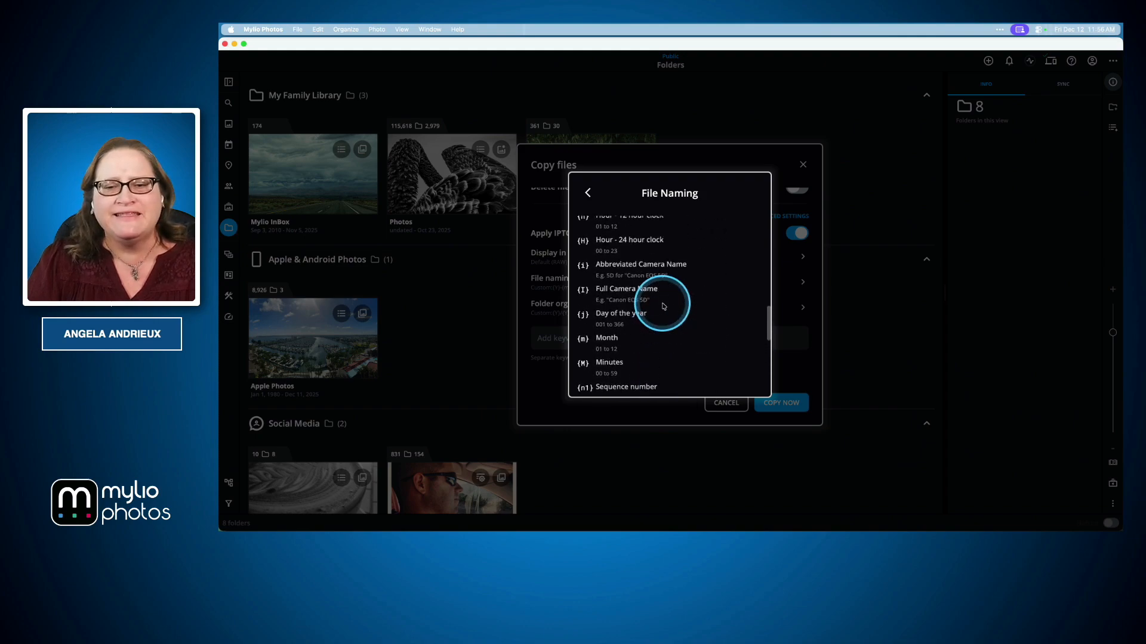
pyautogui.scroll(-2, 589, 332)
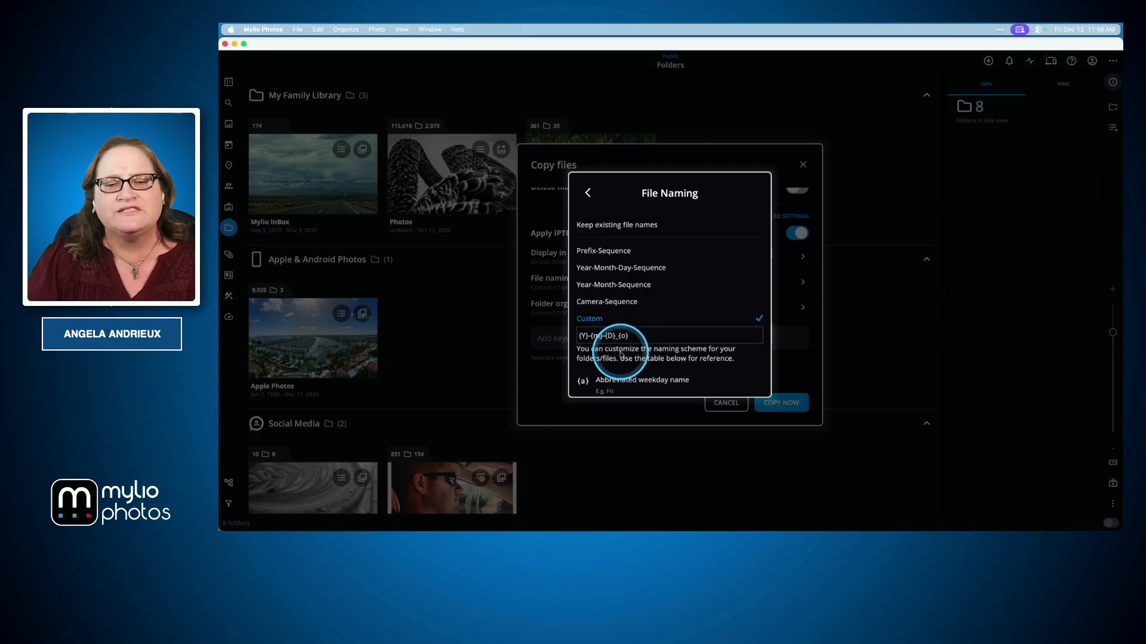
pyautogui.click(588, 192)
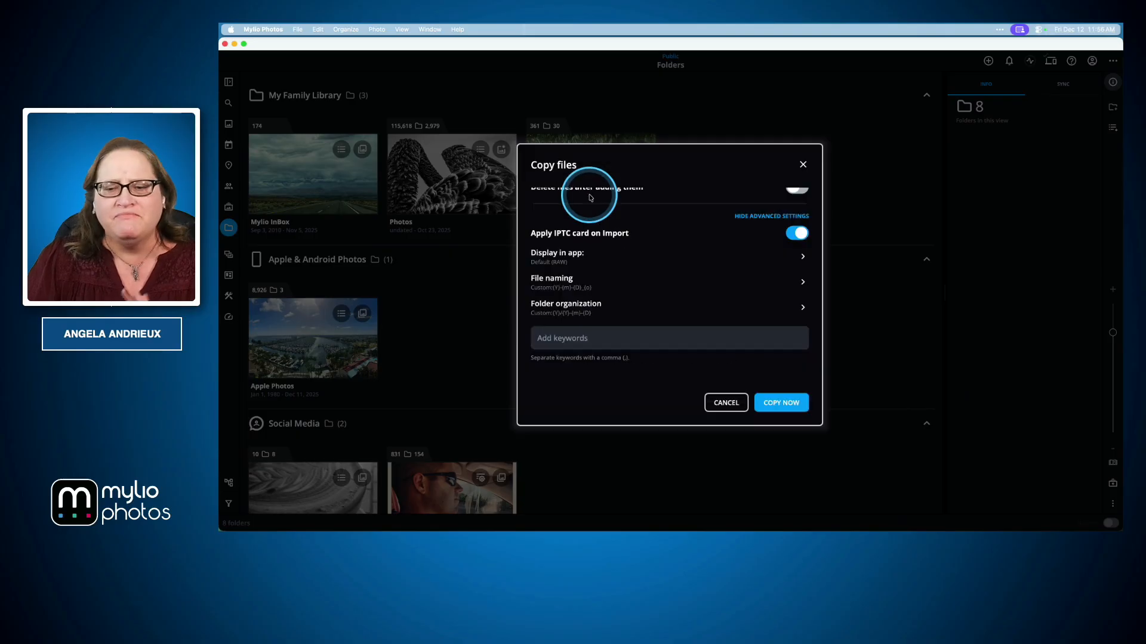
# Examine the folder organization choices and the custom year/date folder scheme for the import
pyautogui.click(587, 308)
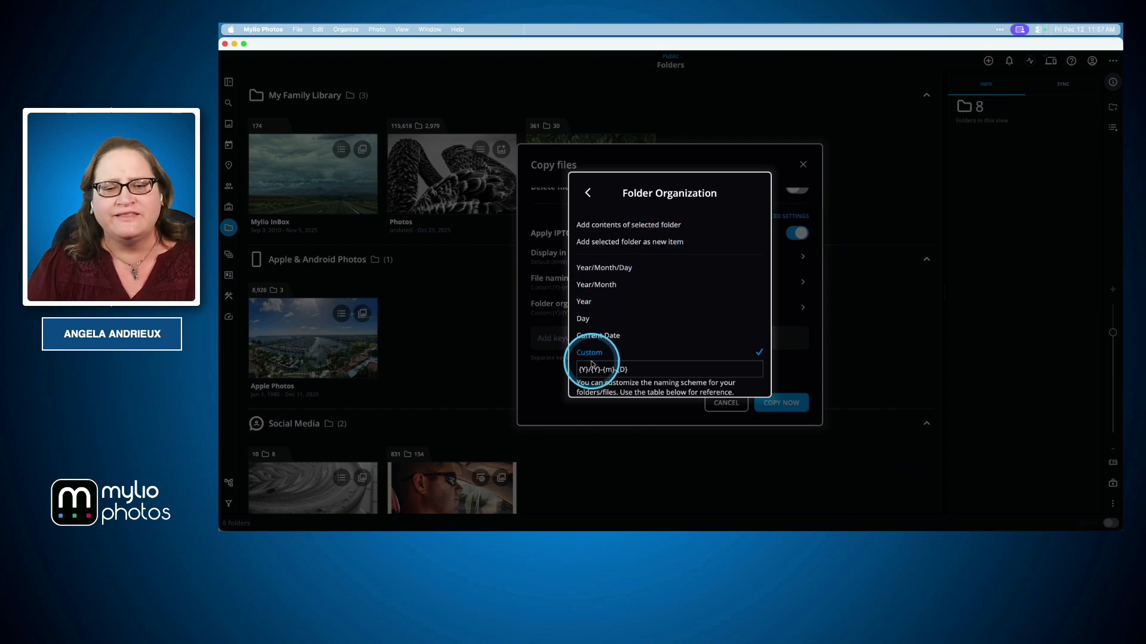
pyautogui.scroll(-2, 594, 304)
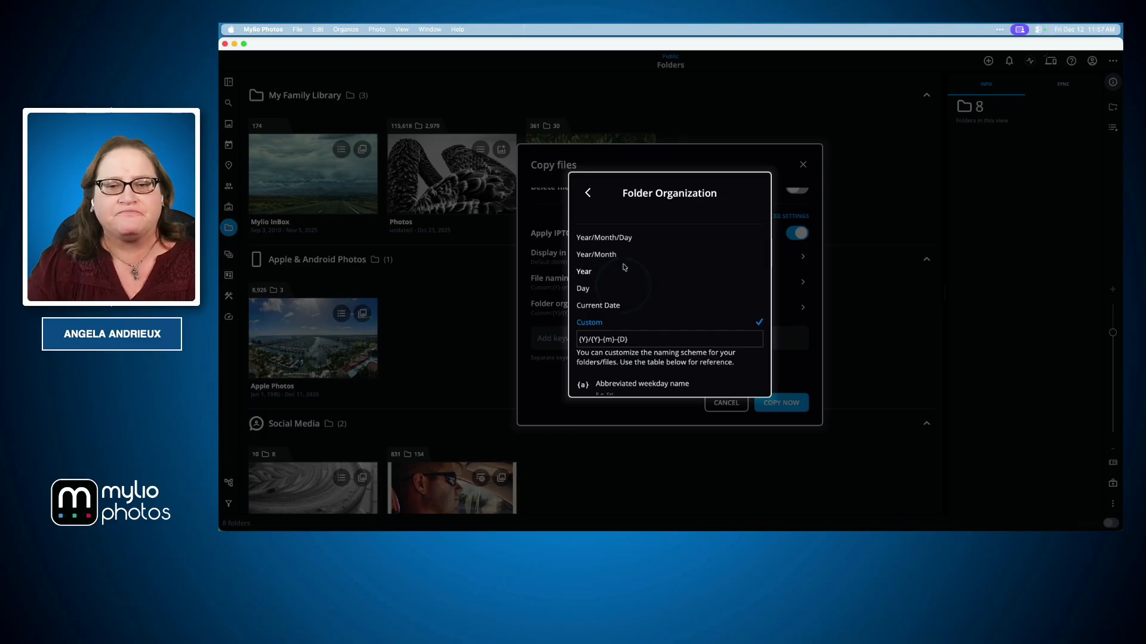
pyautogui.click(587, 193)
# Add the keyword Home to the imported files and start copying them into the library
pyautogui.click(621, 337)
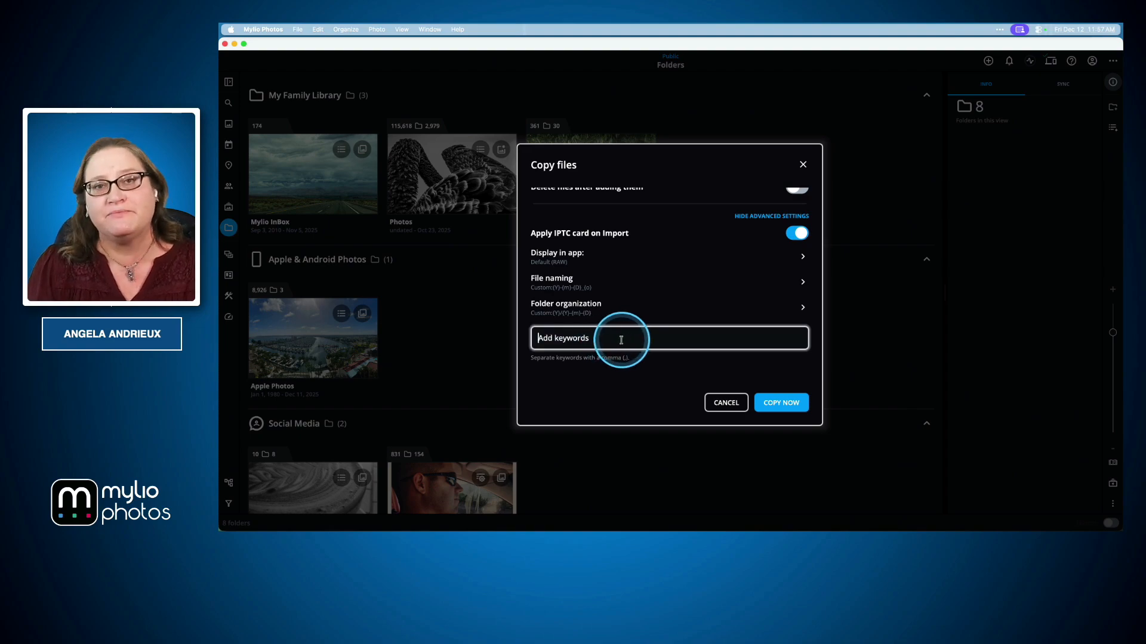
pyautogui.write('home')
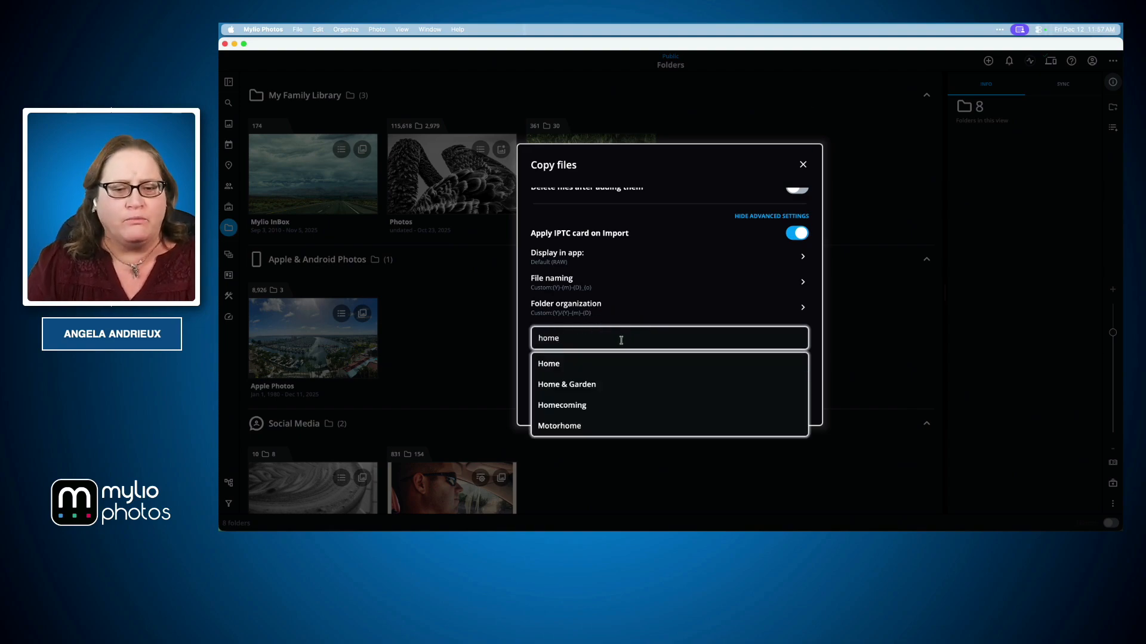
pyautogui.click(574, 365)
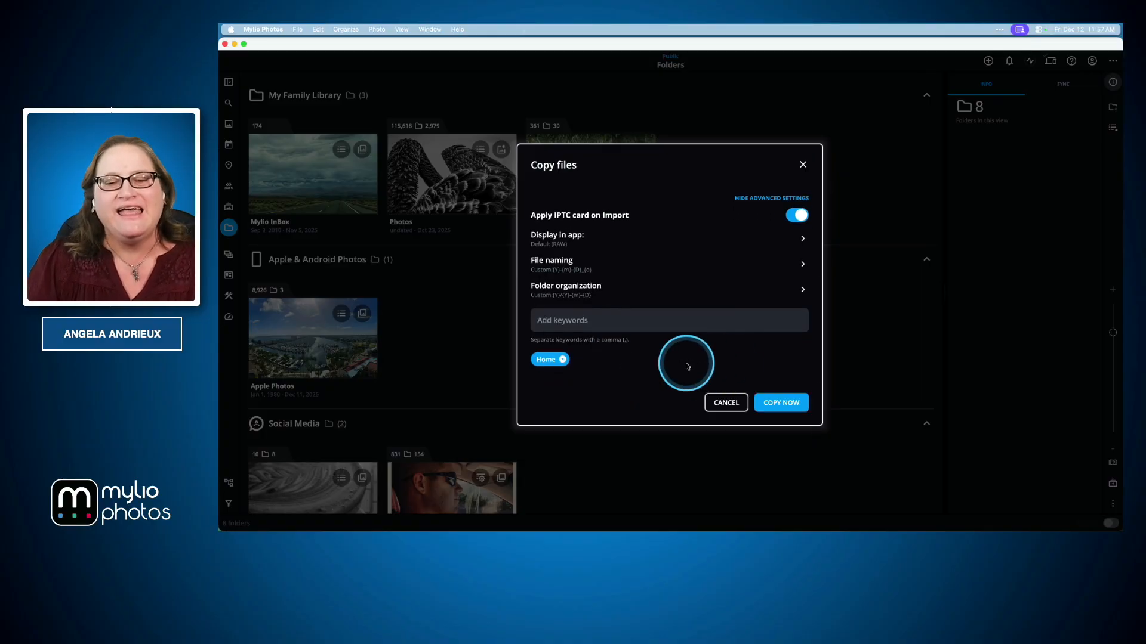
pyautogui.click(788, 401)
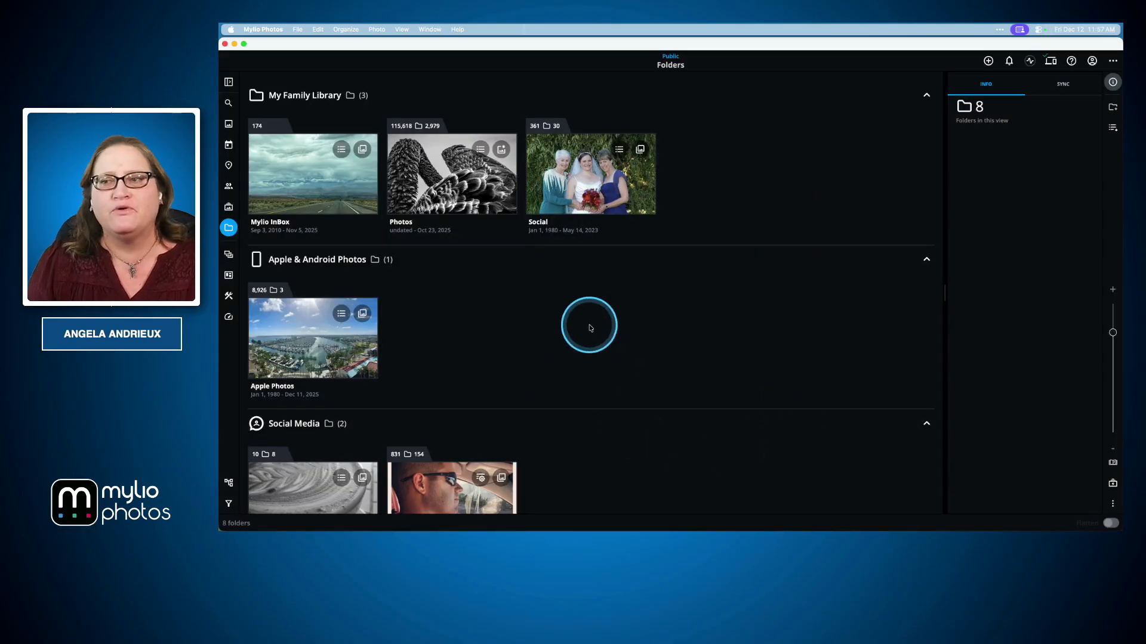
# Open the 2025-12-12 folder inside Photos > 2025 and enlarge its thumbnails
pyautogui.doubleClick(455, 197)
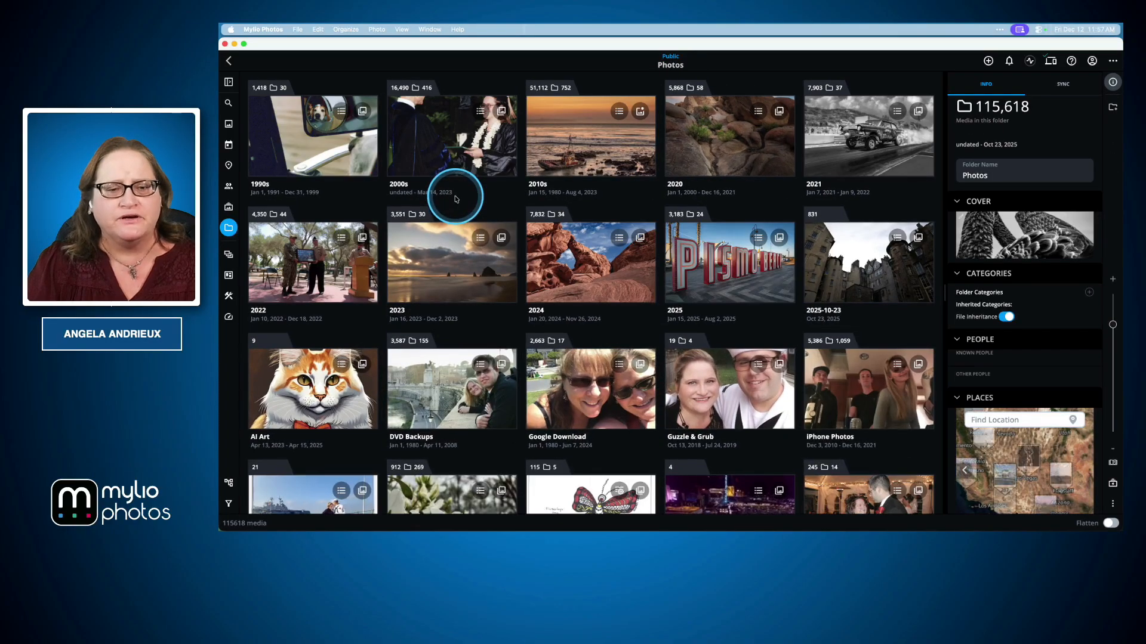
pyautogui.doubleClick(714, 289)
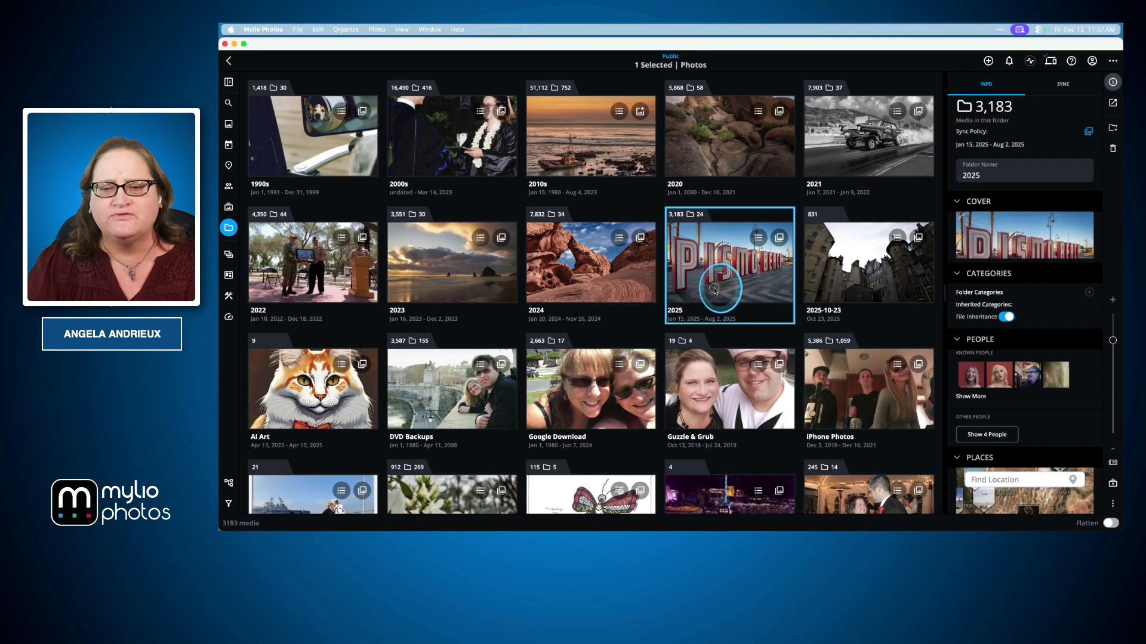
pyautogui.scroll(-5, 714, 290)
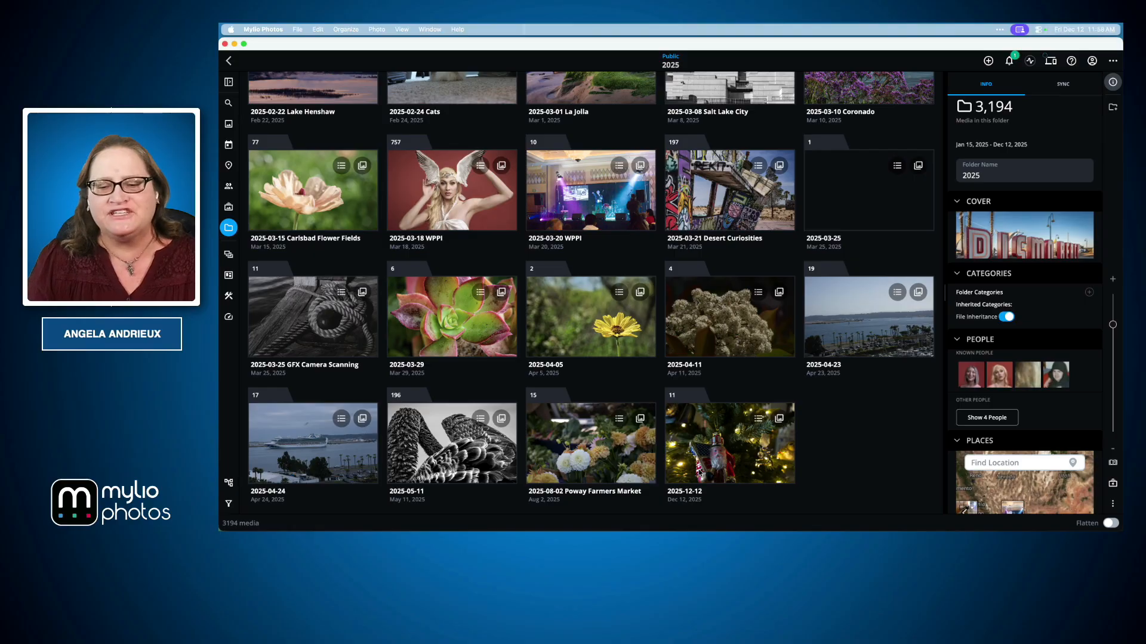
pyautogui.click(726, 456)
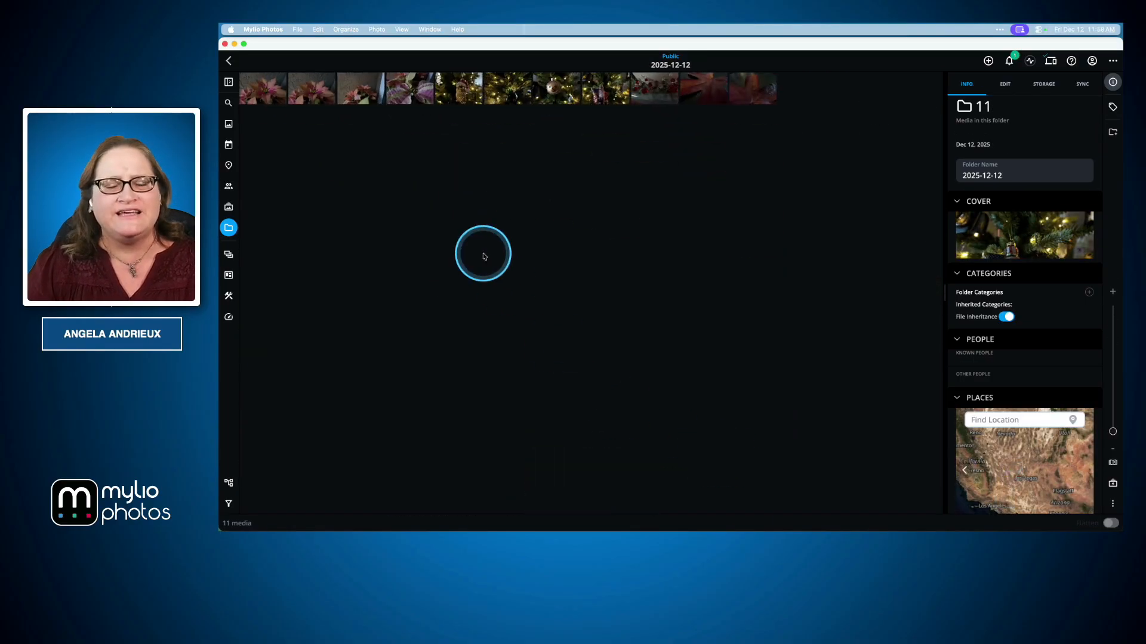
pyautogui.moveTo(1112, 431); pyautogui.dragTo(1113, 318)
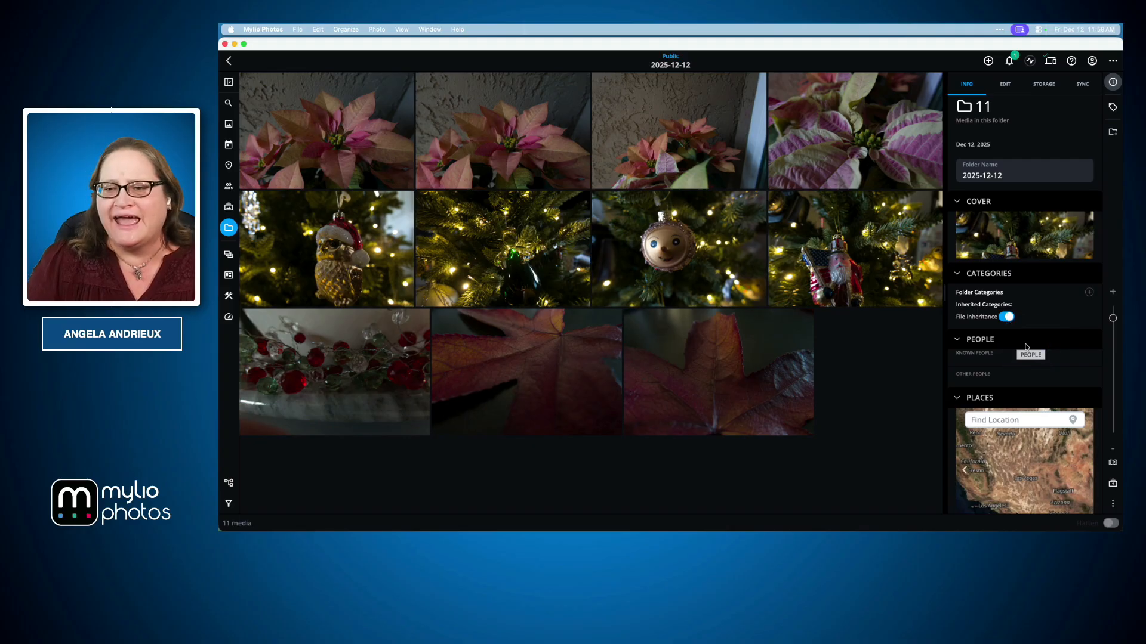
# Select the photo of the round face ornament and check its file name, keywords and categories
pyautogui.click(694, 256)
pyautogui.scroll(-2, 1014, 394)
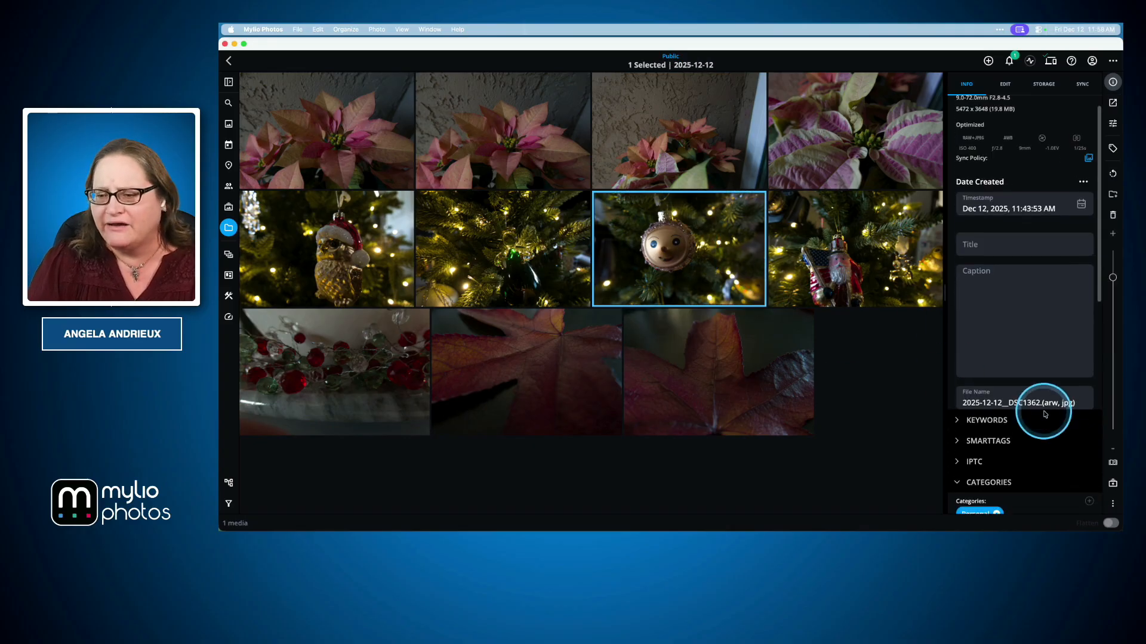
pyautogui.click(978, 416)
pyautogui.scroll(-3, 1015, 412)
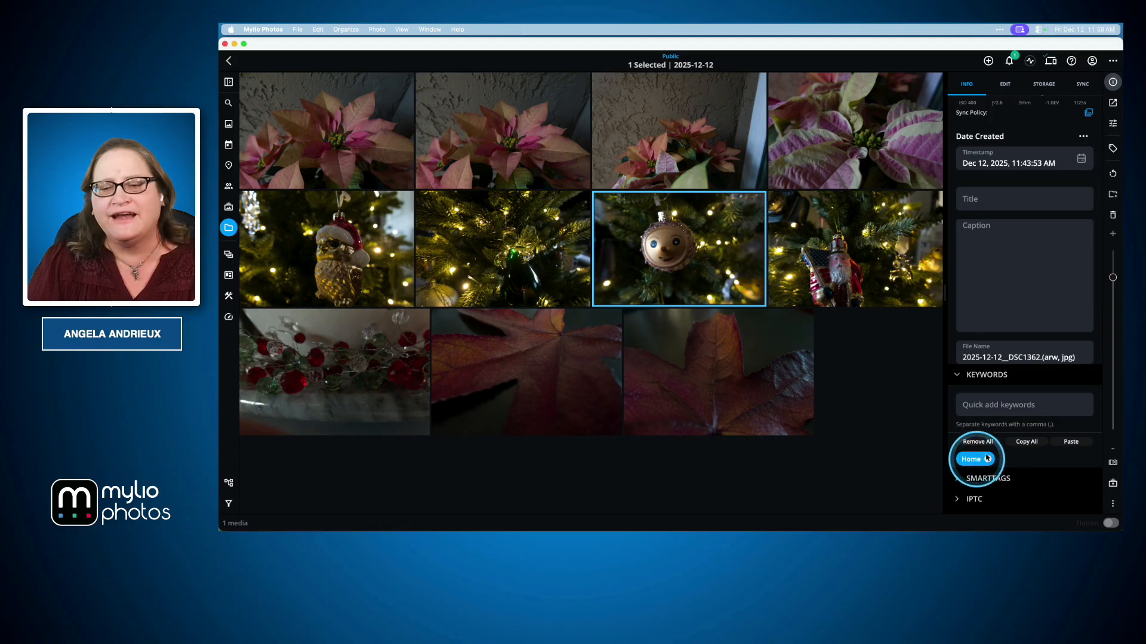
pyautogui.scroll(-6, 1009, 412)
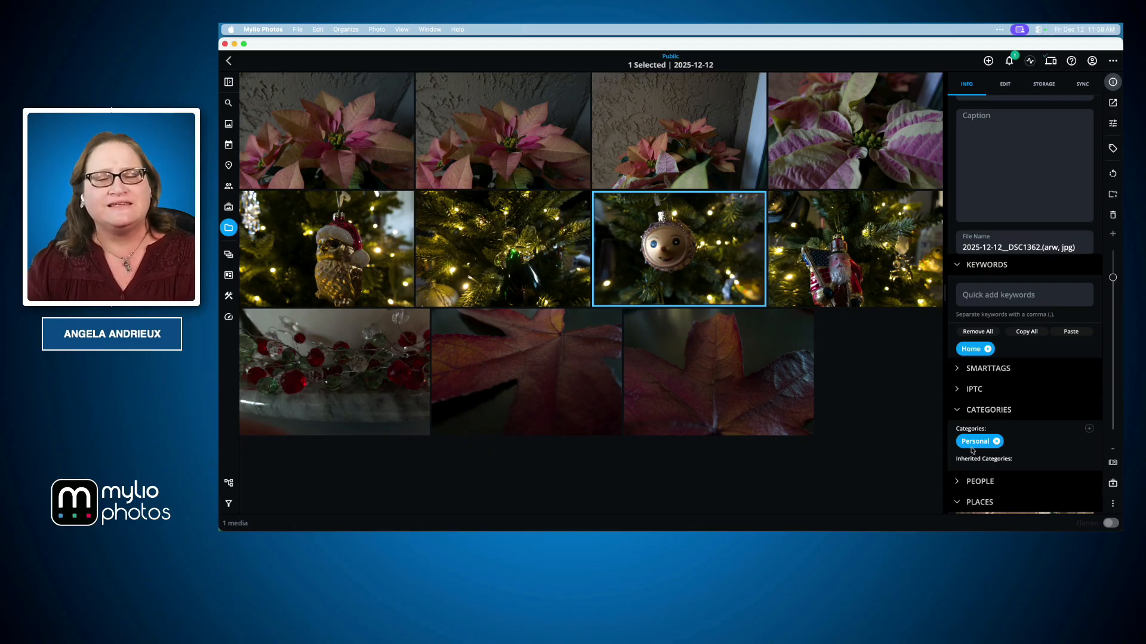
# Switch to the Keynote presentation and advance to the Key Takeaways slide
pyautogui.press('super+Tab')
pyautogui.press('Right')
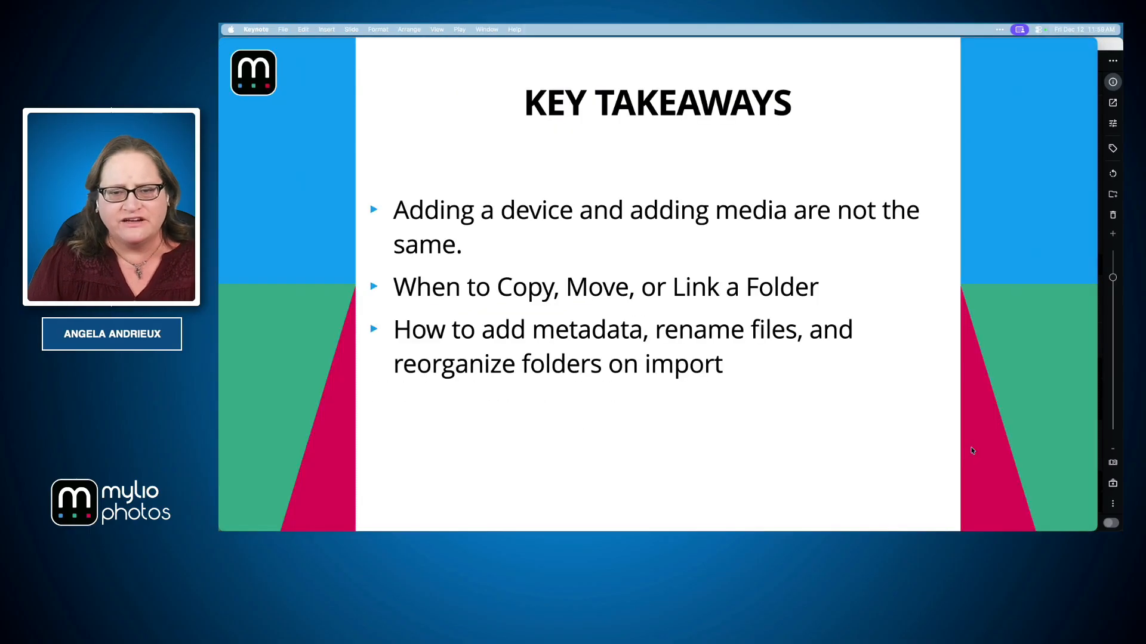